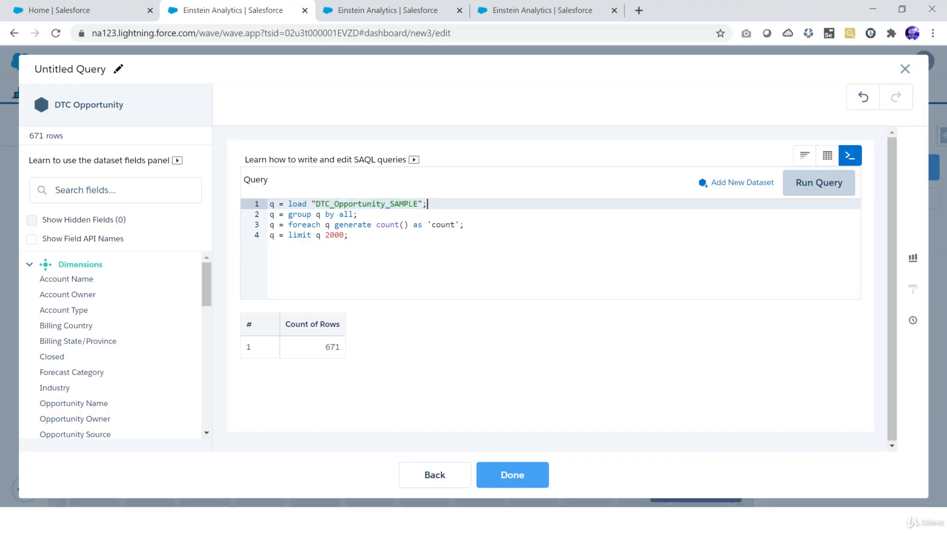
- Review the load and group statements, and remove "by all;" from the group statement on line 2
drag(428, 204, 271, 204)
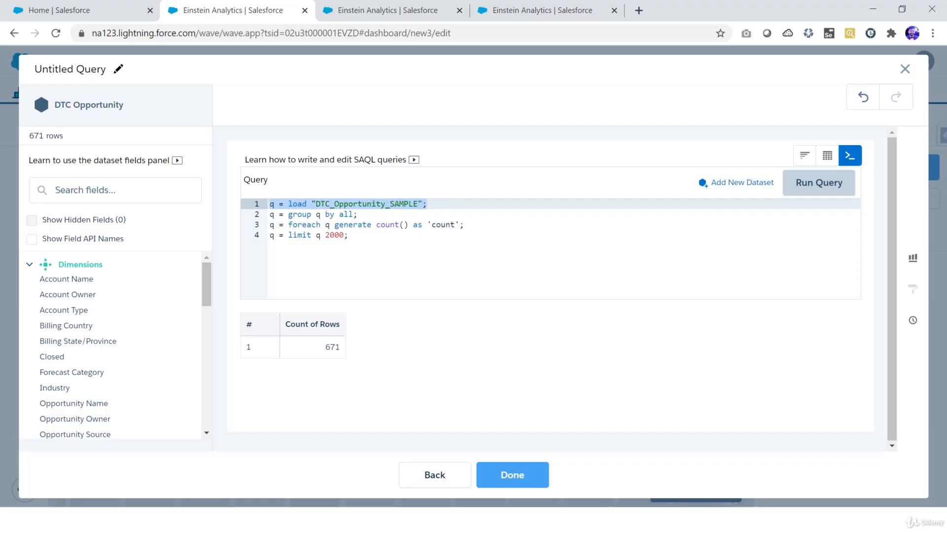
double_click(290, 214)
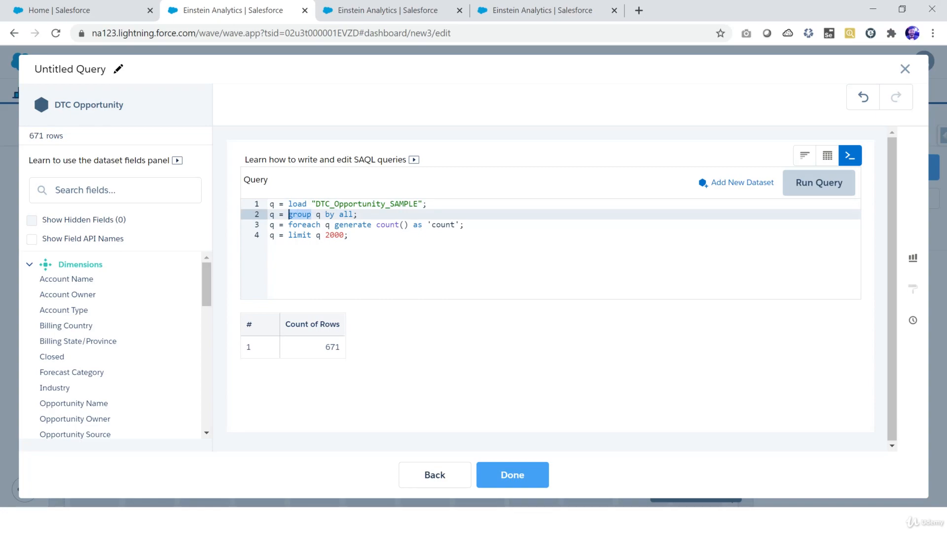
drag(270, 203, 275, 204)
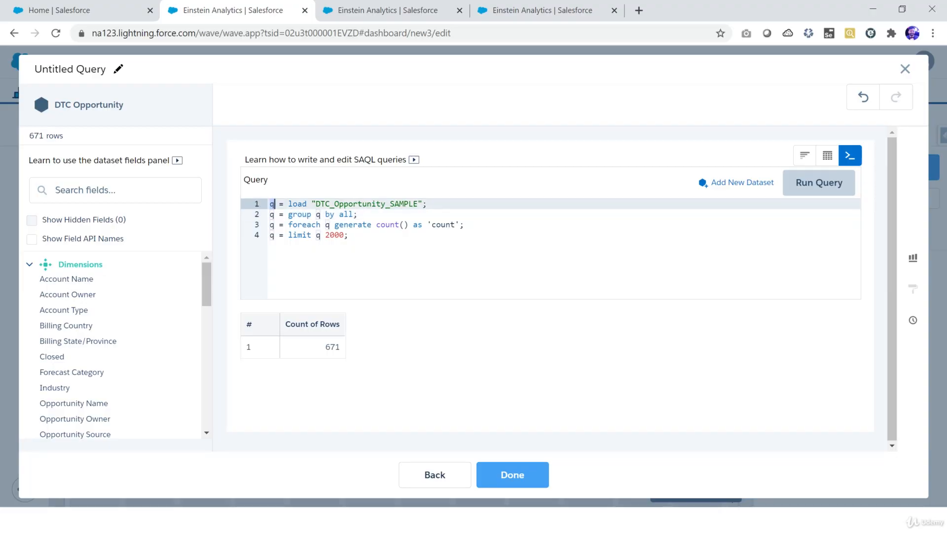
drag(307, 215, 343, 214)
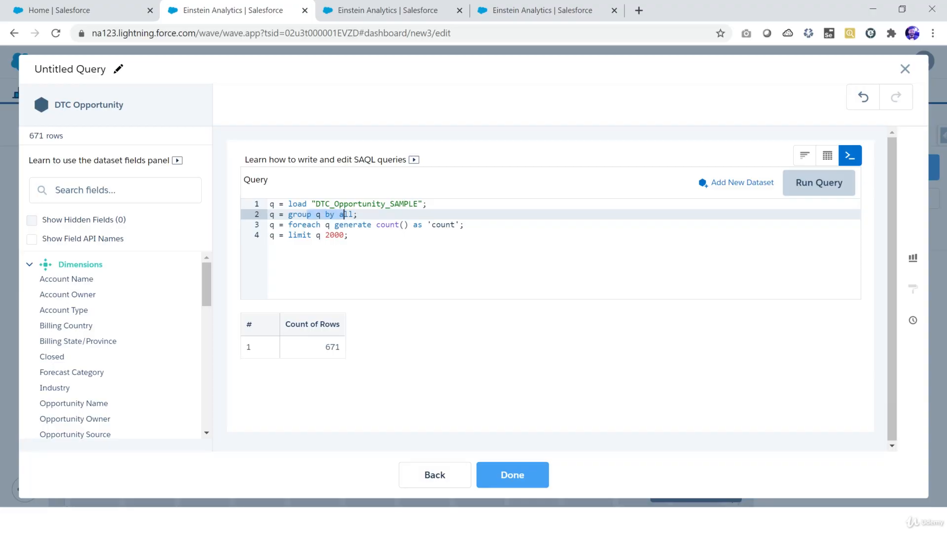
click(317, 214)
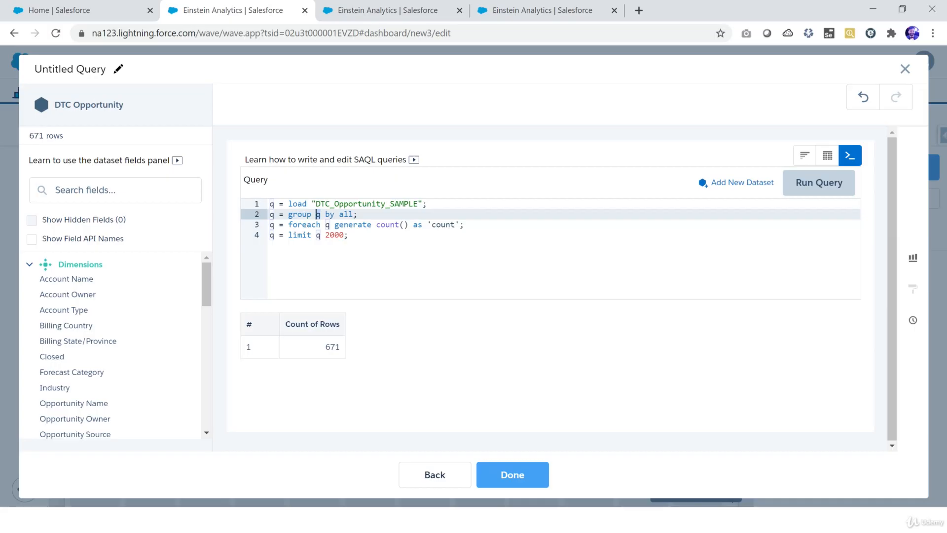
drag(324, 214, 358, 214)
key(BackSpace)
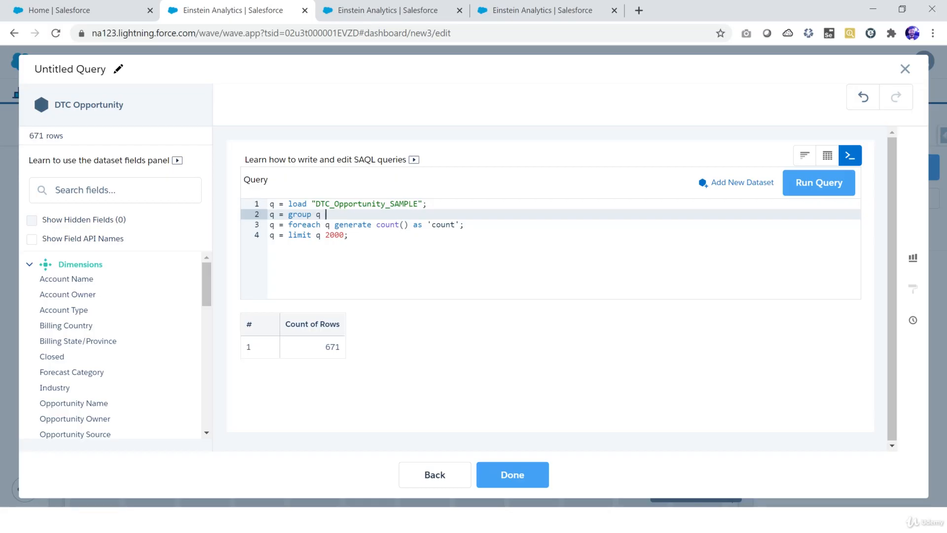
- Switch to the PowerPoint slide show and examine the group syntax and the SAQL grouping example
key(alt+Tab)
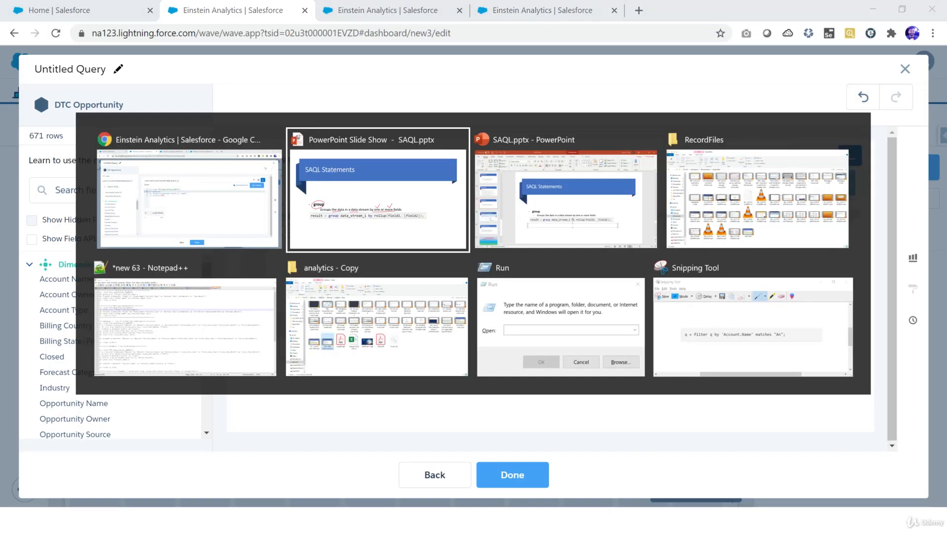
key(Tab)
key(Tab)
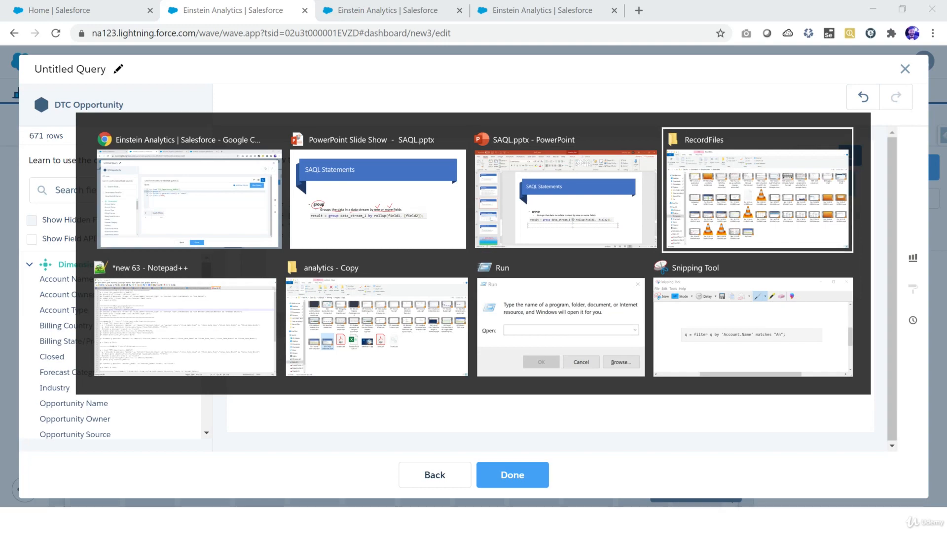
key(shift+Tab)
key(shift+Tab)
key(shift+Tab)
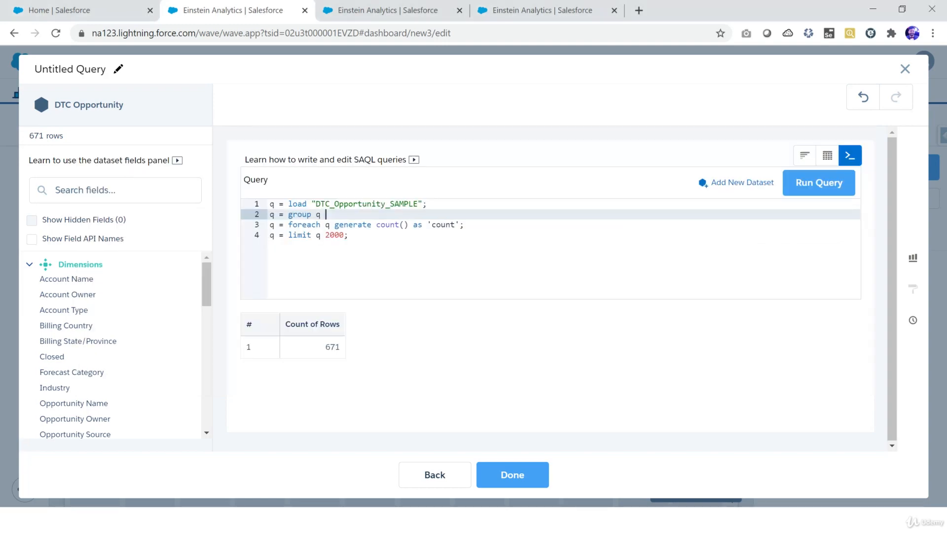
key(alt+Tab)
key(Tab)
key(shift+Tab)
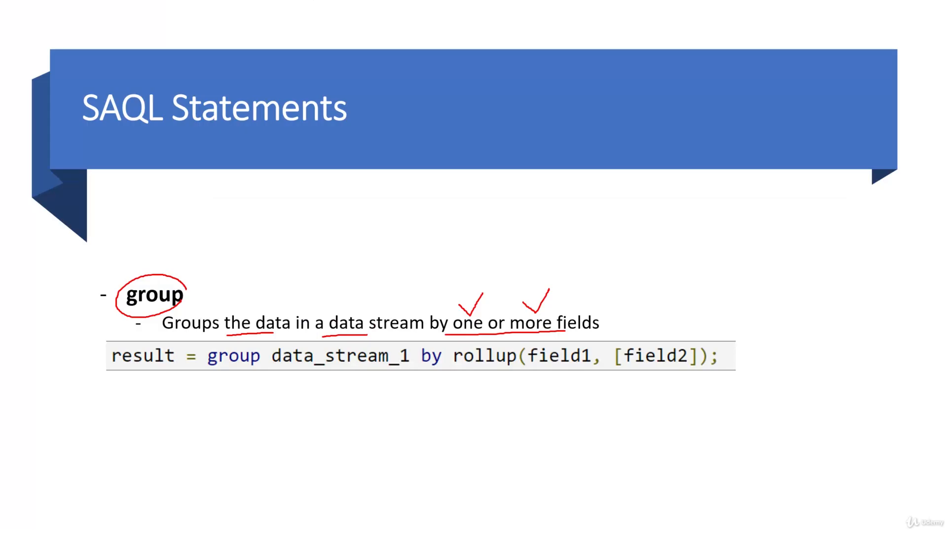
key(Right)
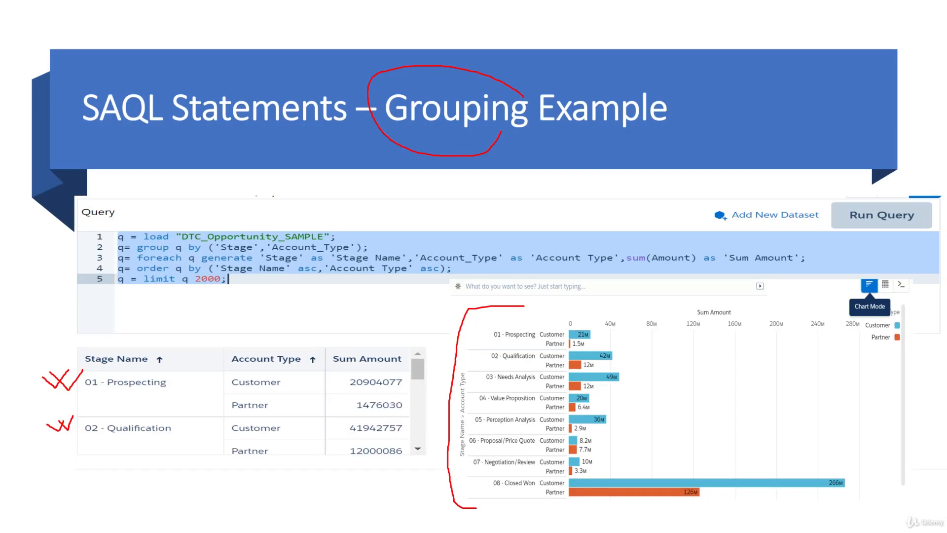
- Return to the Einstein Analytics query in Chrome and add "by" after "group q" on line 2
key(alt+Tab)
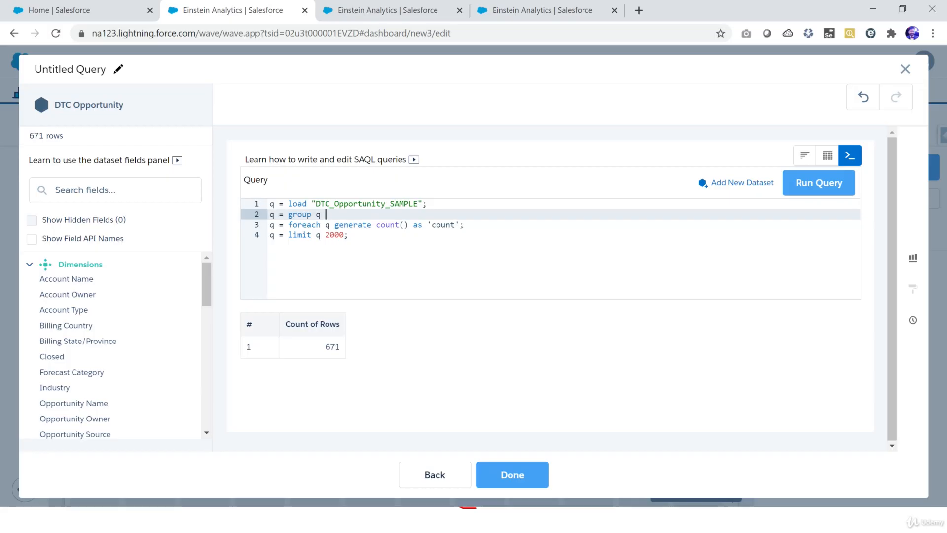
text(by)
drag(316, 215, 322, 215)
click(336, 214)
drag(288, 215, 335, 214)
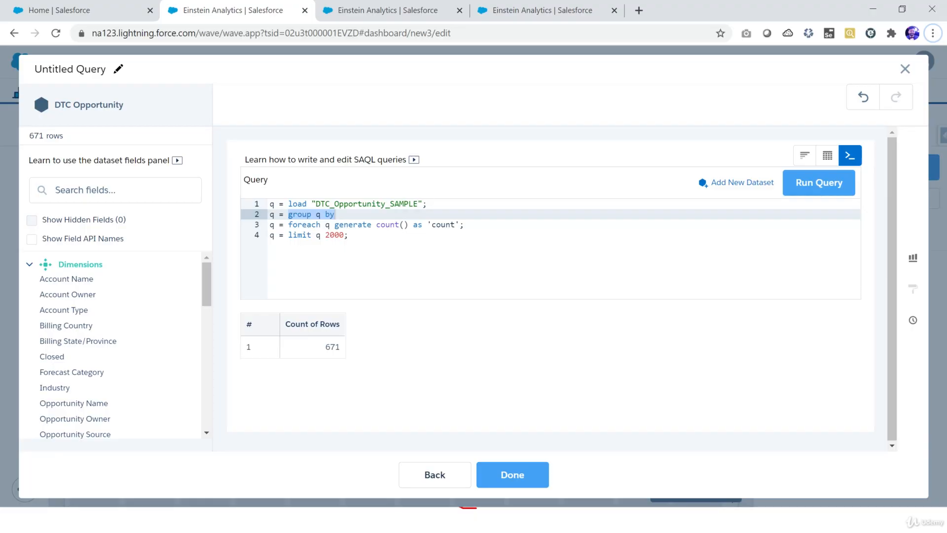
- Search the dataset fields for "stage" and copy the API name of the Stage dimension
click(114, 190)
text(stage)
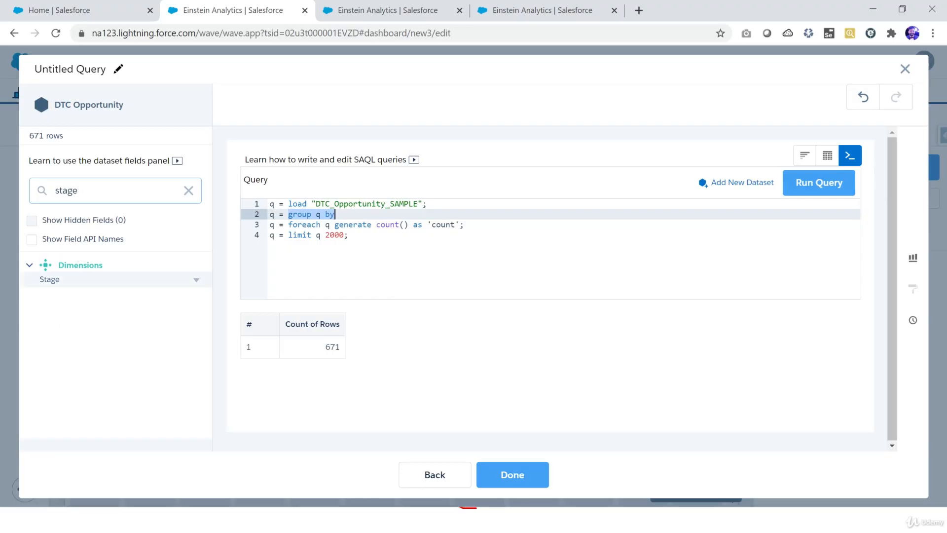
click(196, 280)
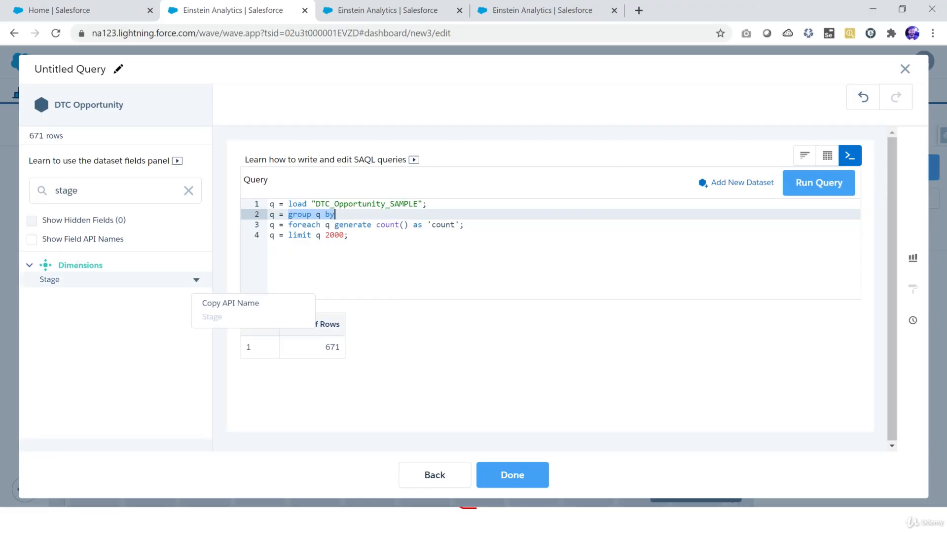
click(231, 303)
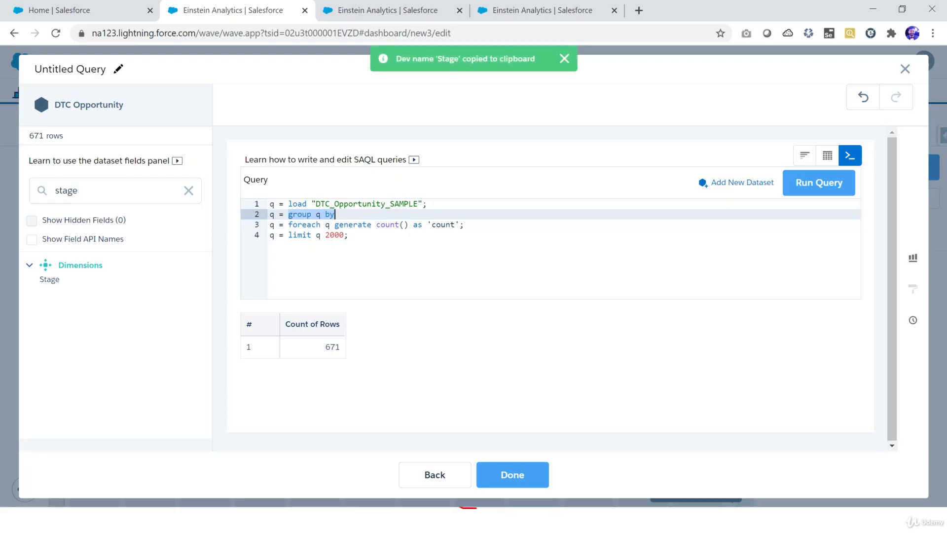
- Complete line 2 as q = group q by 'Stage'; using the copied field name in single quotes
click(339, 204)
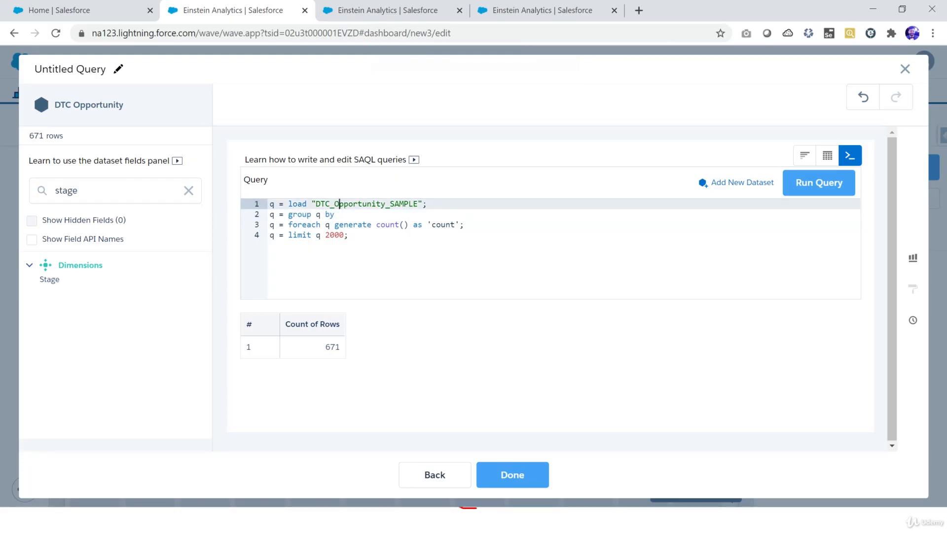
click(339, 214)
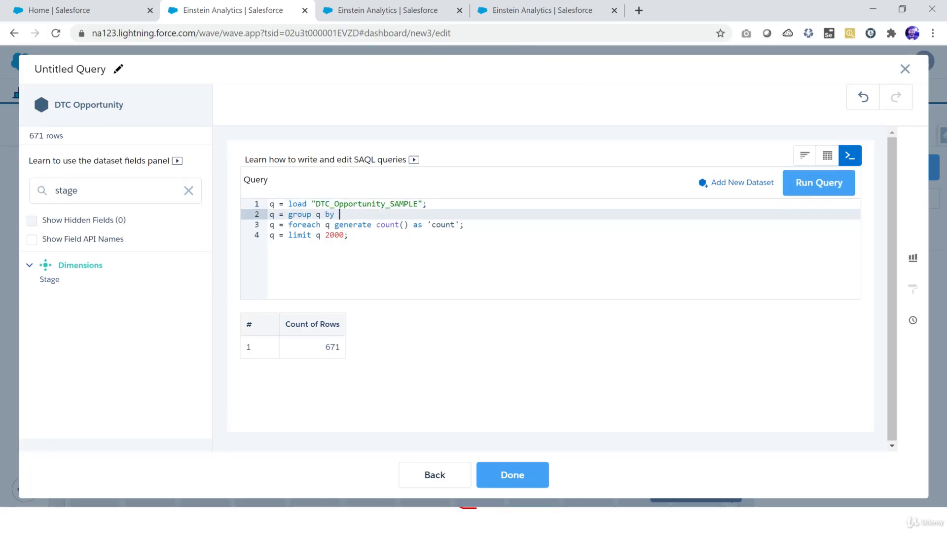
key(ctrl+v)
text(')
key(Left)
key(Left)
key(Left)
key(Left)
key(Left)
text(')
key(shift+Right)
key(shift+Right)
key(shift+Right)
key(shift+Right)
key(End)
text(;)
- Run the grouped query and look through all rows of the result table
click(819, 183)
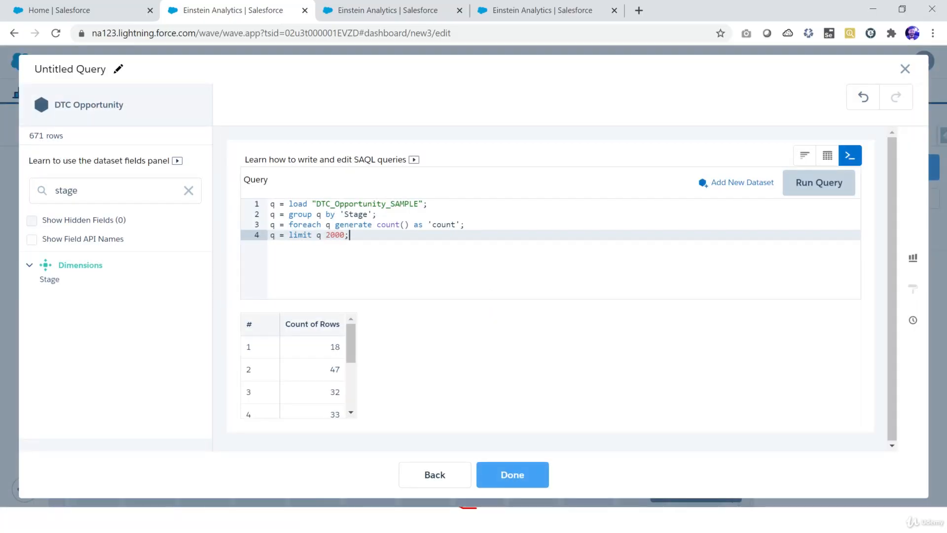
scroll(296, 375, down, 3)
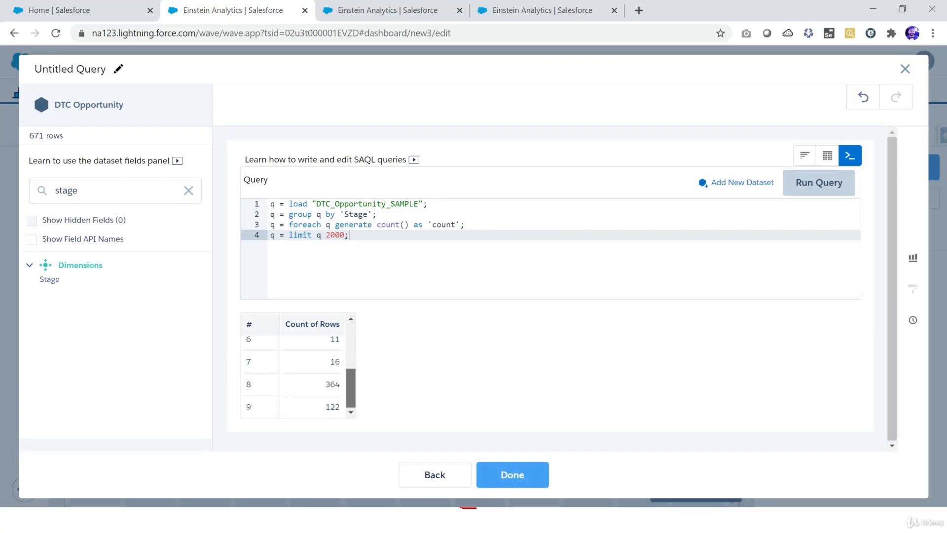
scroll(296, 375, up, 2)
scroll(296, 375, down, 2)
scroll(295, 374, up, 3)
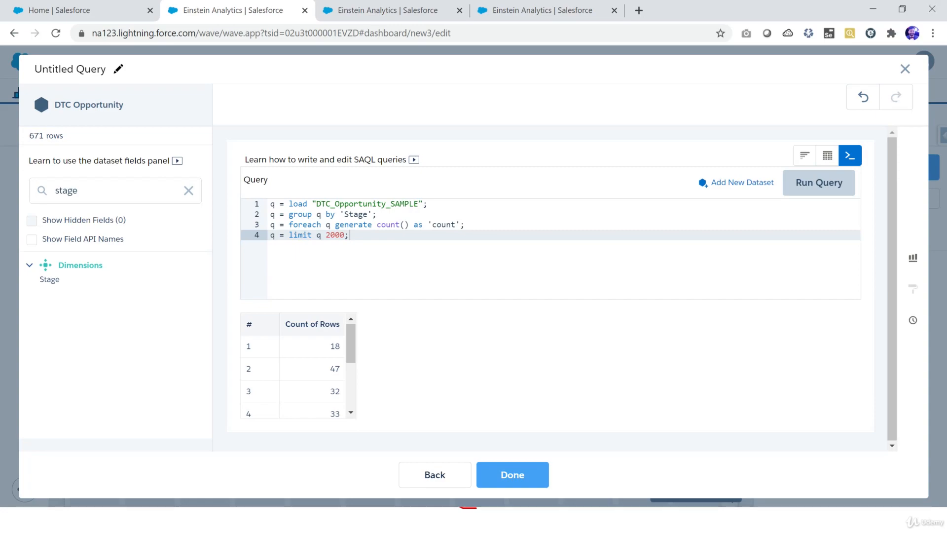
- Switch to the PowerPoint foreach slide and mark "foreach", "set of expressions" and "every row" with the pen
double_click(304, 225)
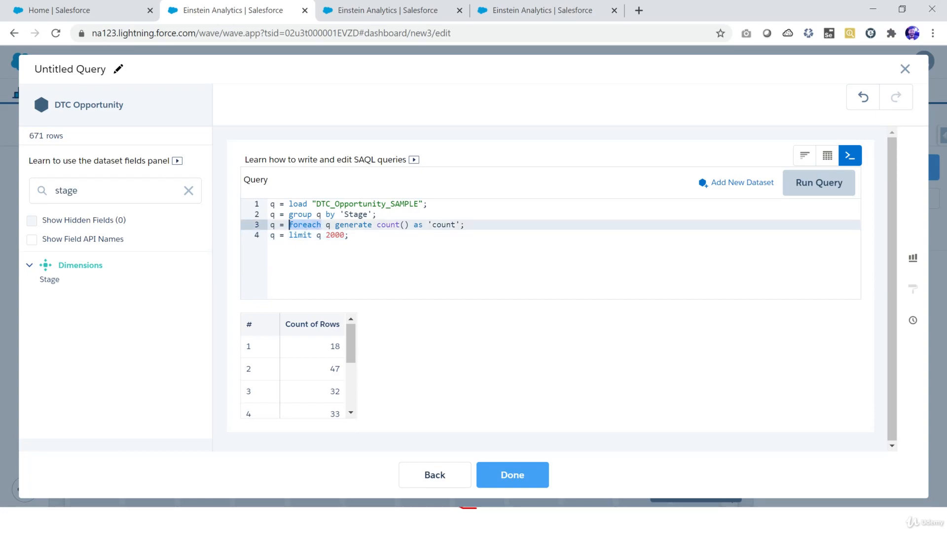
key(alt+Tab)
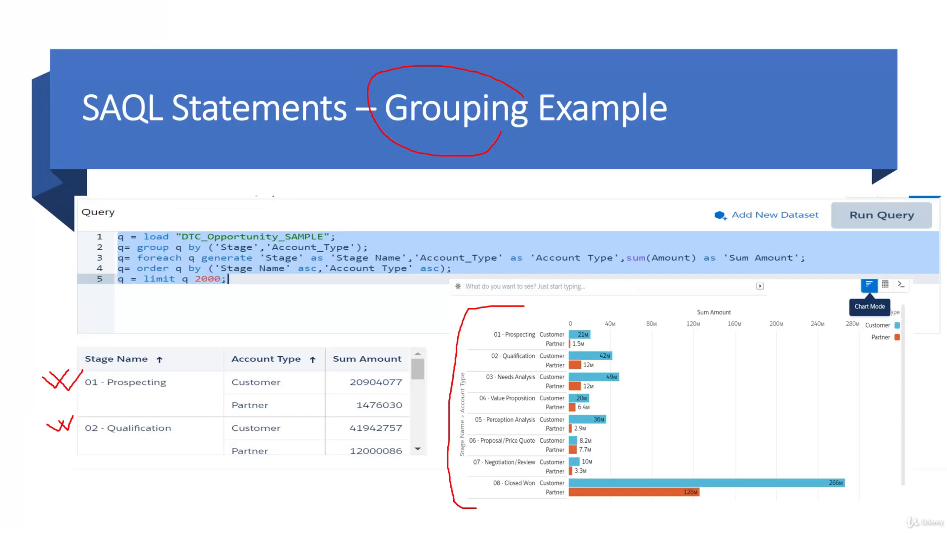
key(Left)
key(Left)
key(Left)
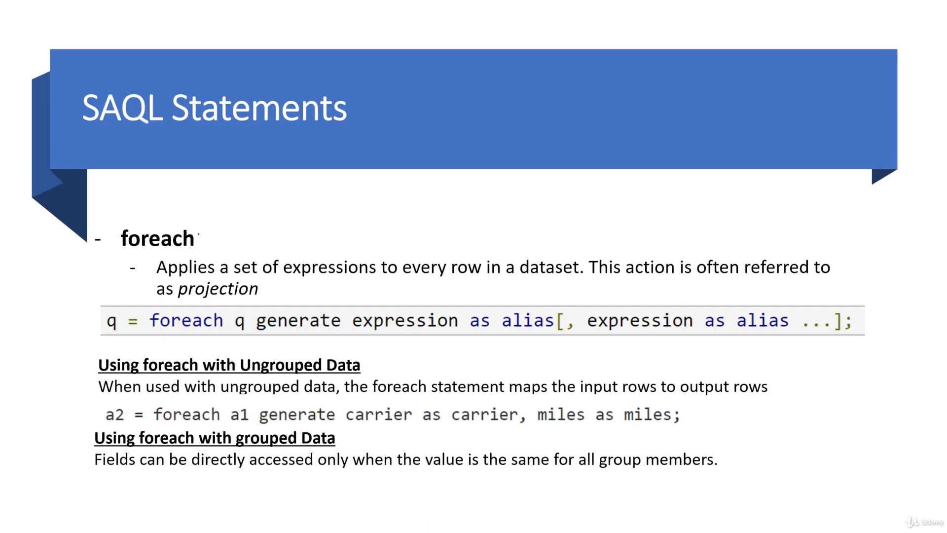
mouse_move(198, 234)
mouse_down()
mouse_move(157, 218)
mouse_move(111, 242)
mouse_move(144, 251)
mouse_up()
drag(232, 277, 334, 278)
drag(395, 277, 485, 277)
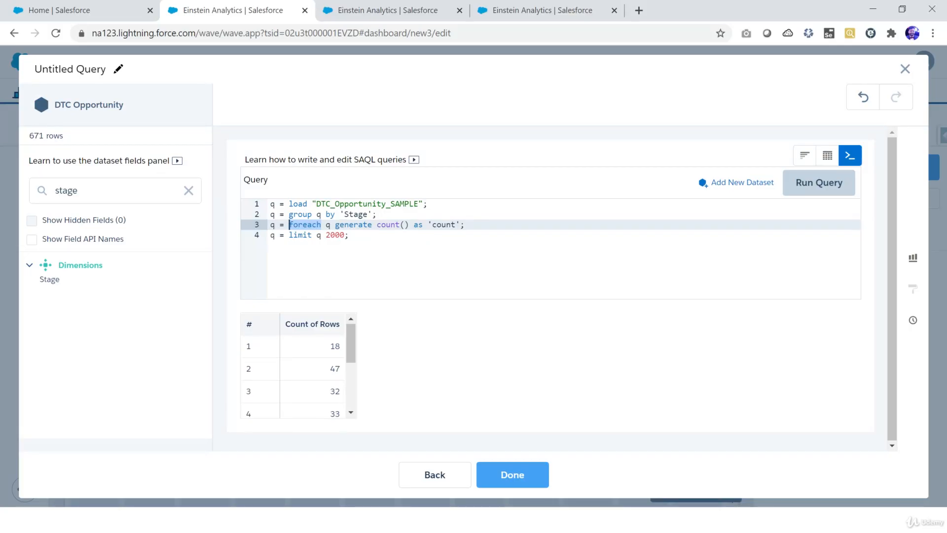
- Compare the loaded dataset and query results with the foreach slide, marking the projection definition and the foreach keyword in the syntax
double_click(342, 204)
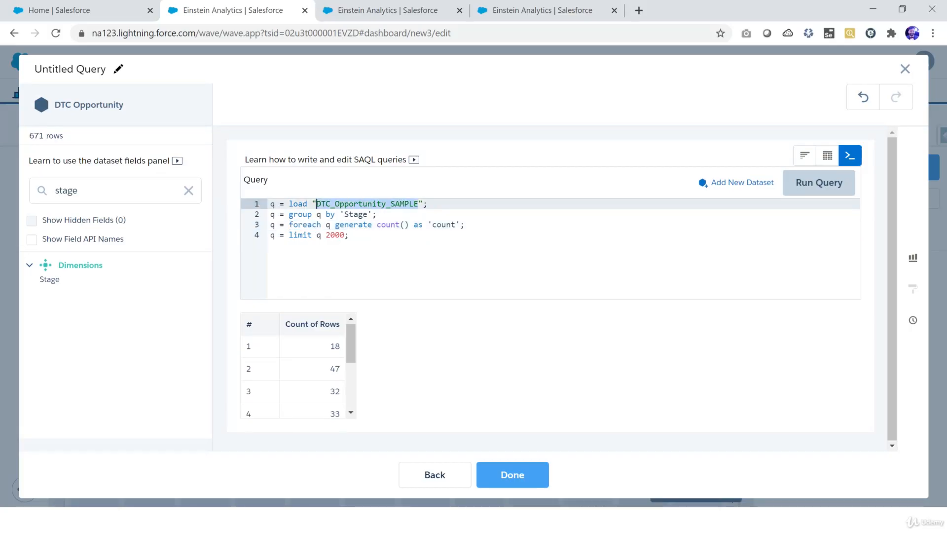
mouse_move(350, 343)
mouse_down()
mouse_move(351, 388)
mouse_move(351, 348)
mouse_up()
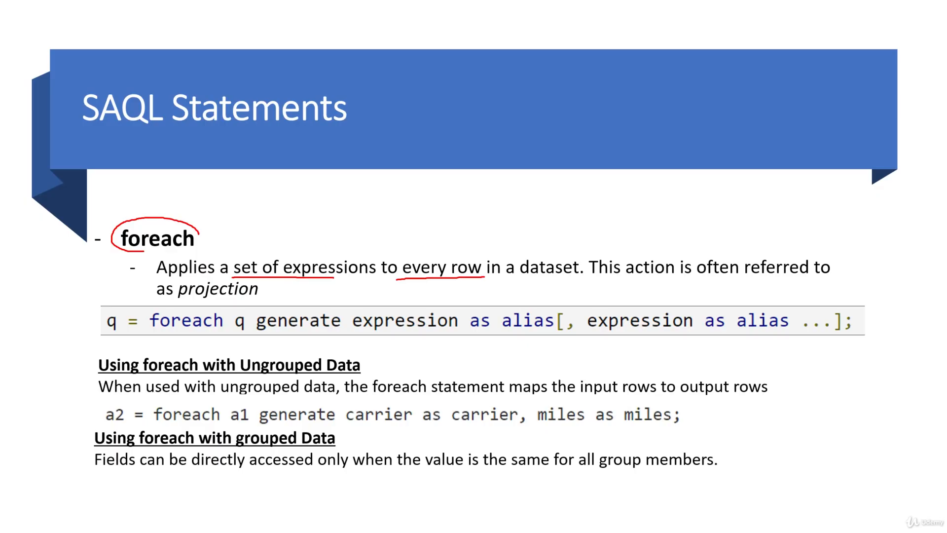
drag(402, 282, 542, 277)
mouse_move(266, 292)
mouse_down()
mouse_move(210, 271)
mouse_move(175, 285)
mouse_up()
drag(145, 329, 187, 330)
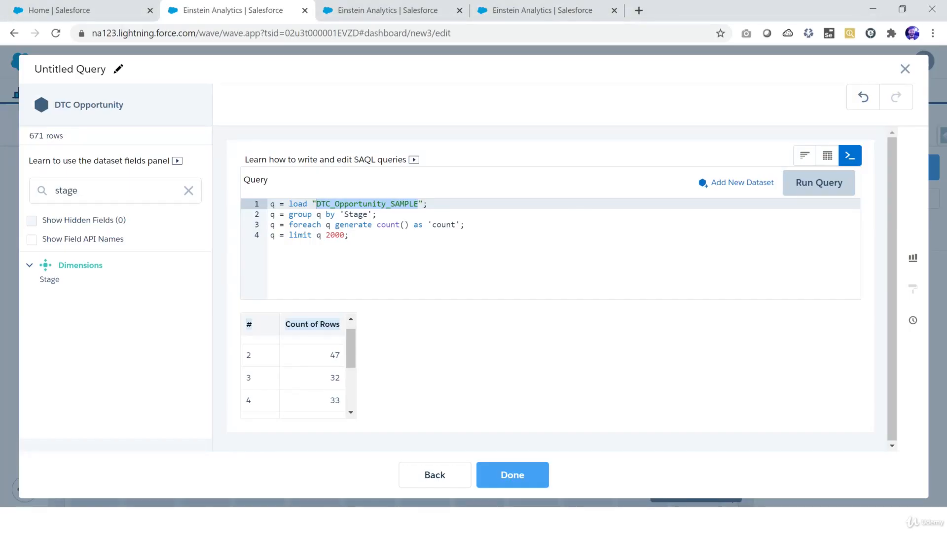
- Examine the group statement on line 2 and the q stream that the foreach statement on line 3 takes as input
click(358, 214)
click(276, 224)
click(326, 214)
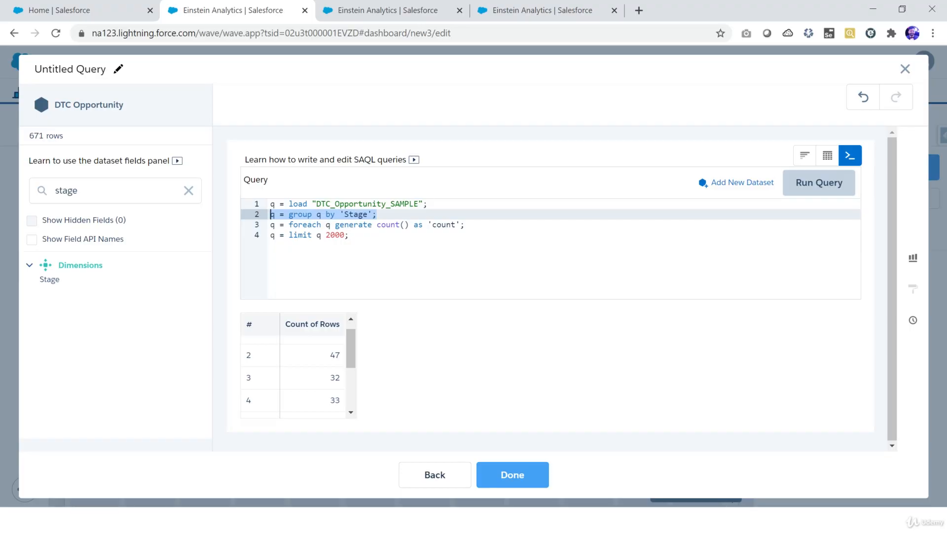
click(377, 214)
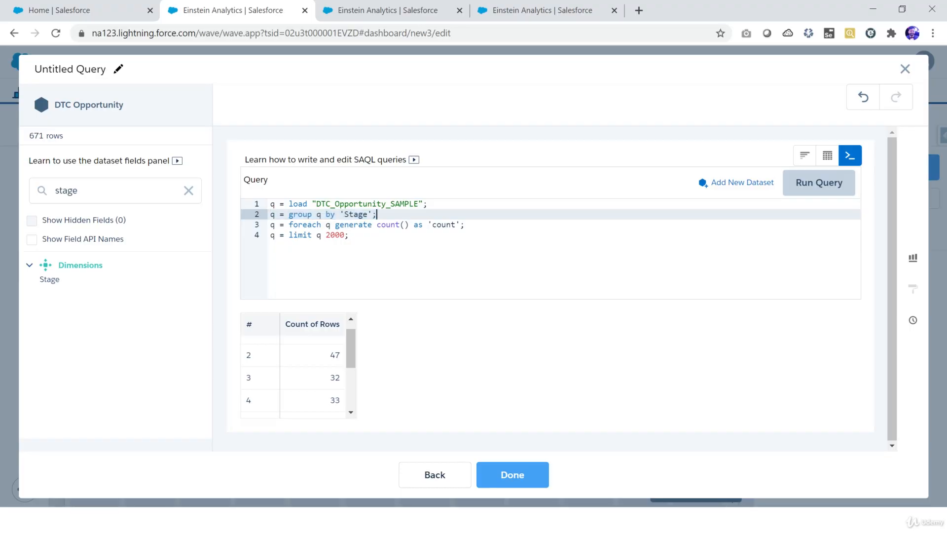
drag(326, 224, 331, 225)
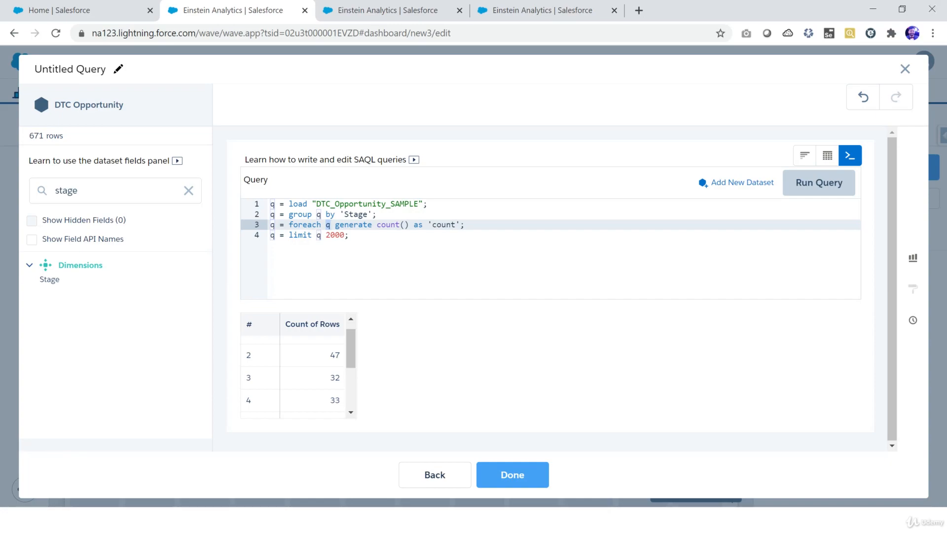
- Copy the Stage field's API name and insert it as 'Stage' after generate in the foreach statement on line 3
click(373, 225)
click(196, 280)
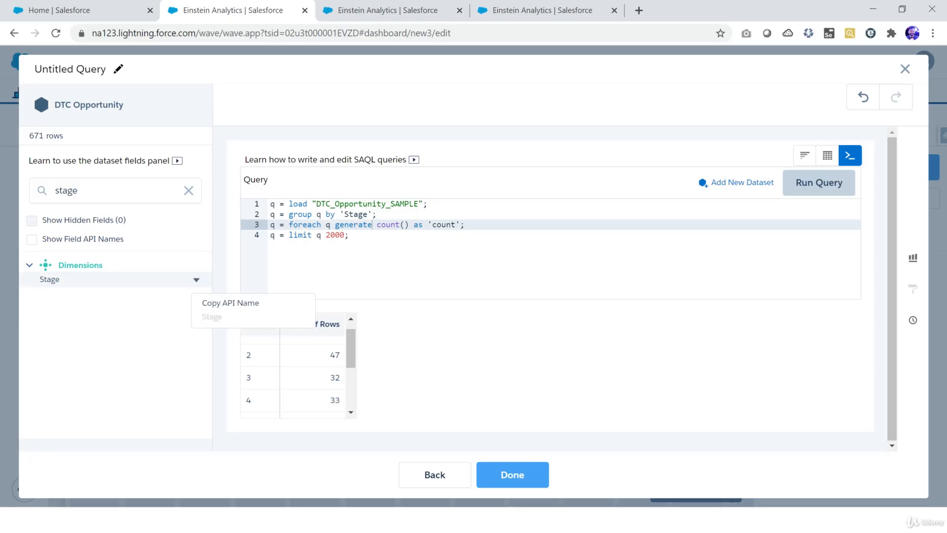
click(232, 303)
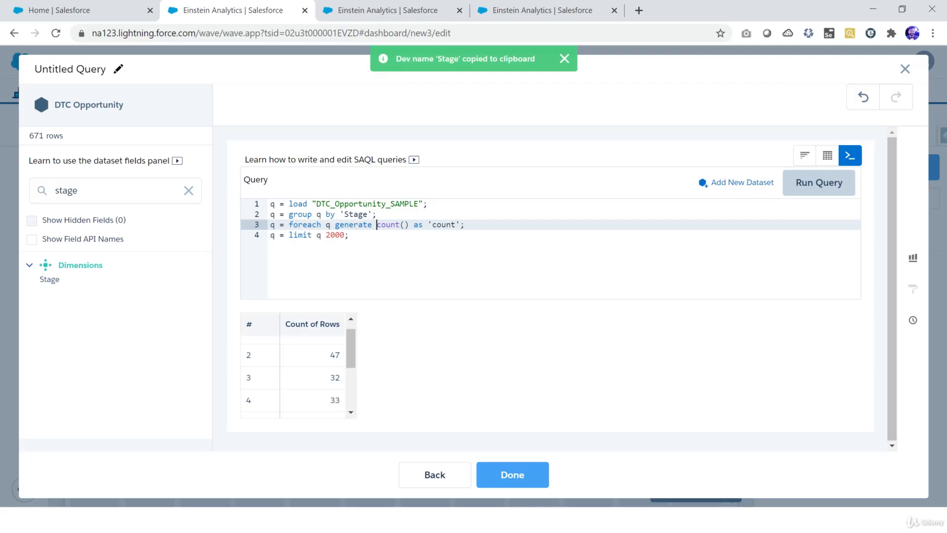
text('')
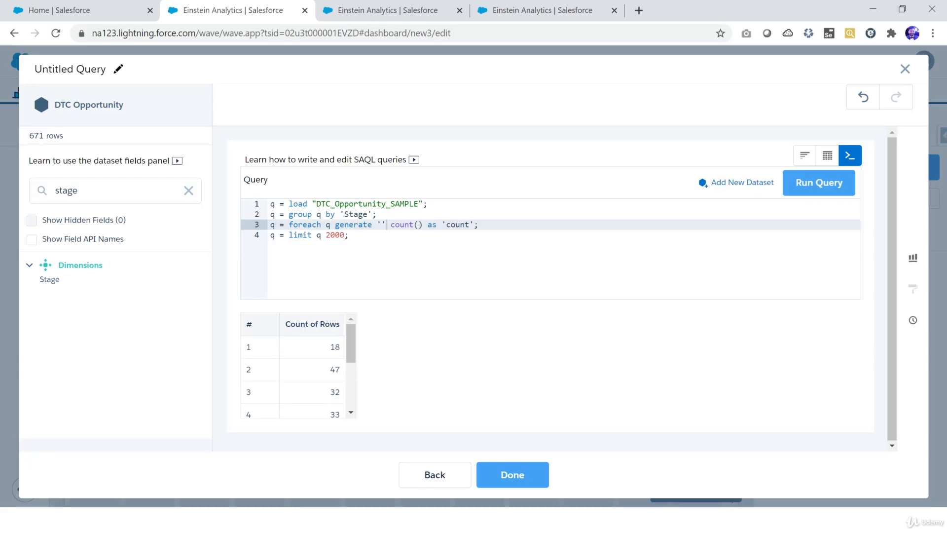
key(ctrl+v)
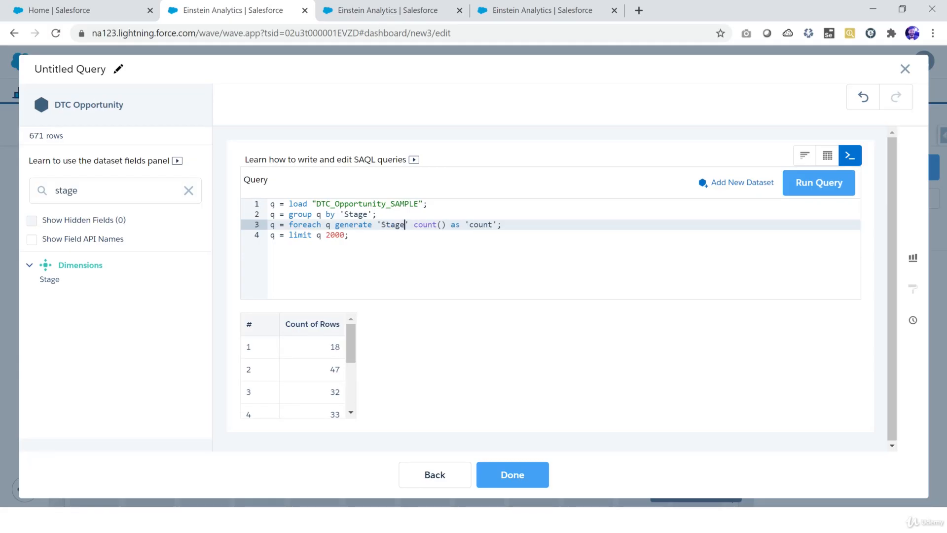
- Give the 'Stage' projection the alias as 'Stage Name' and separate it from count() with a comma
click(349, 236)
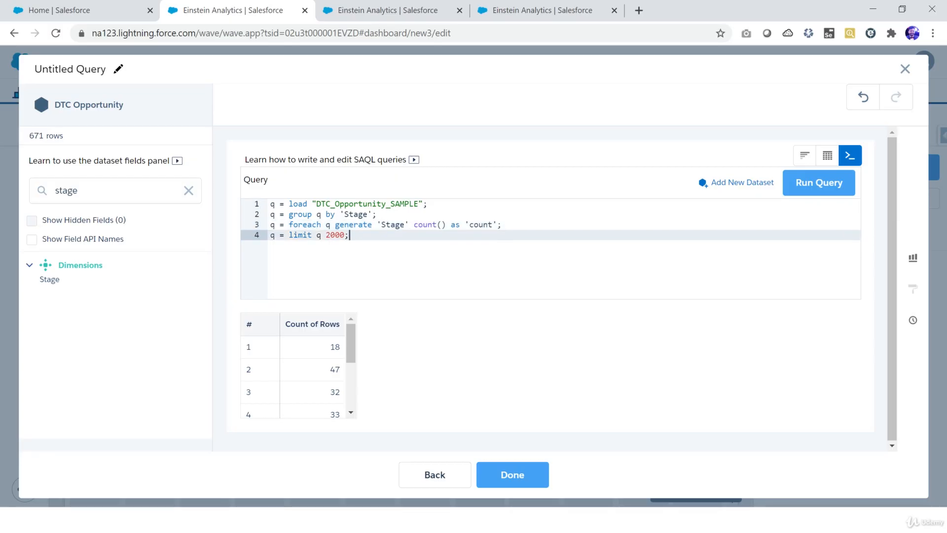
click(408, 225)
text(as  )
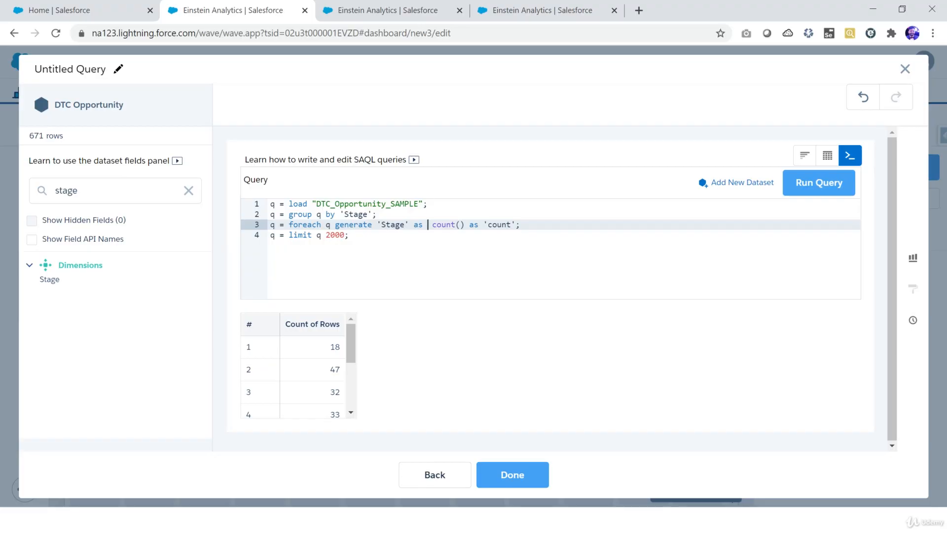
text('Stage Name')
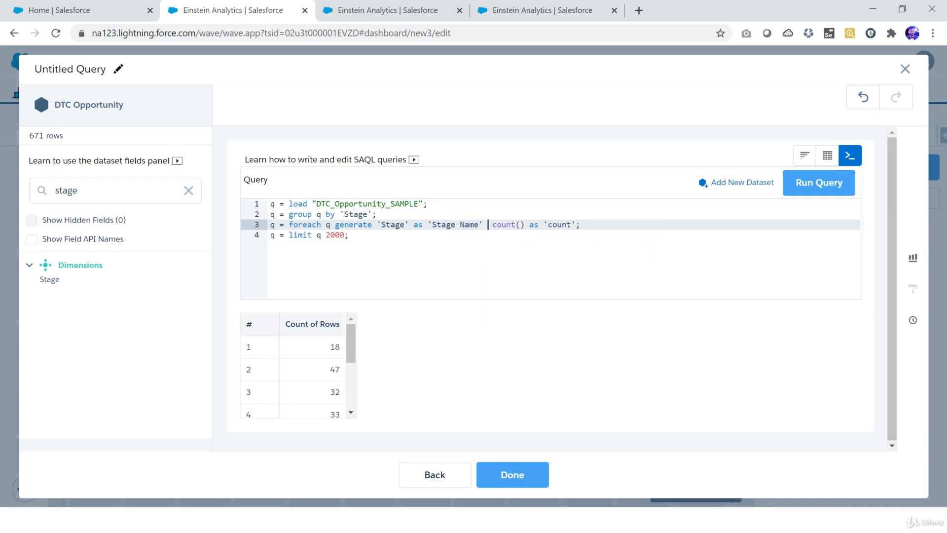
key(BackSpace)
text(,)
- Run the query and compare the first result column's header with the 'Stage Name' alias and the 'Stage' field in line 3
drag(377, 225, 484, 224)
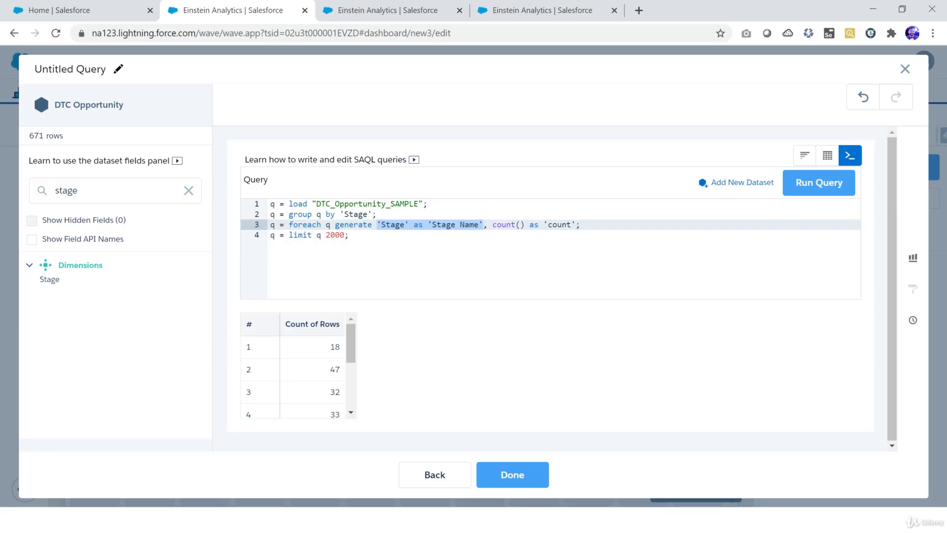
click(818, 182)
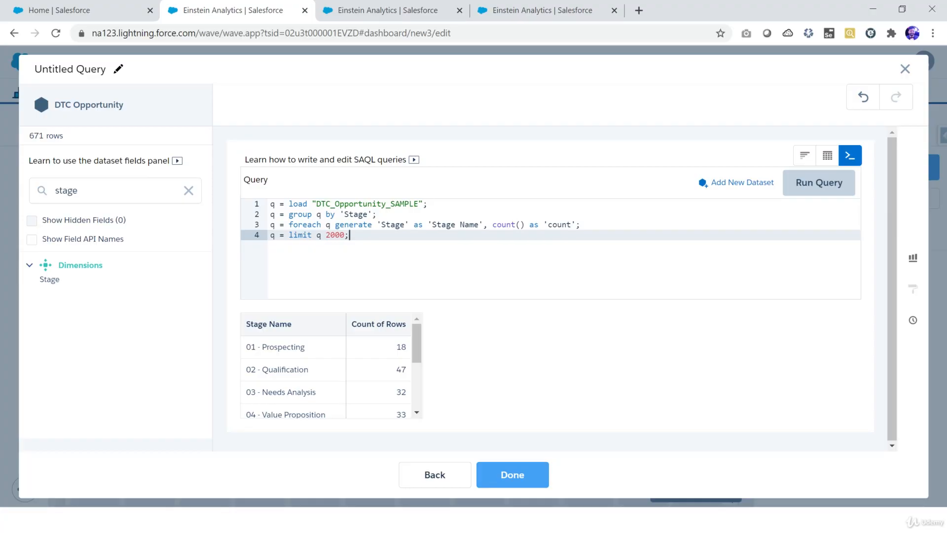
drag(292, 324, 245, 324)
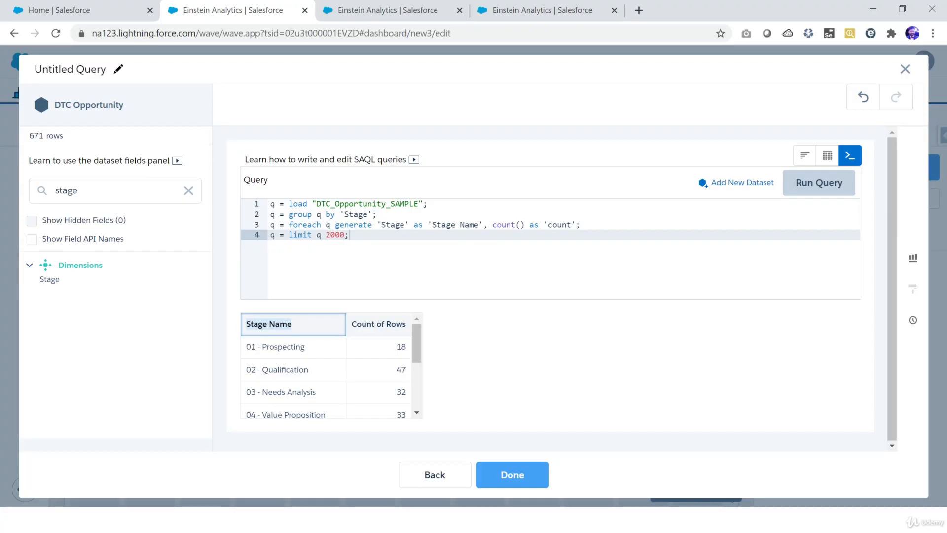
drag(293, 324, 258, 324)
drag(432, 225, 478, 224)
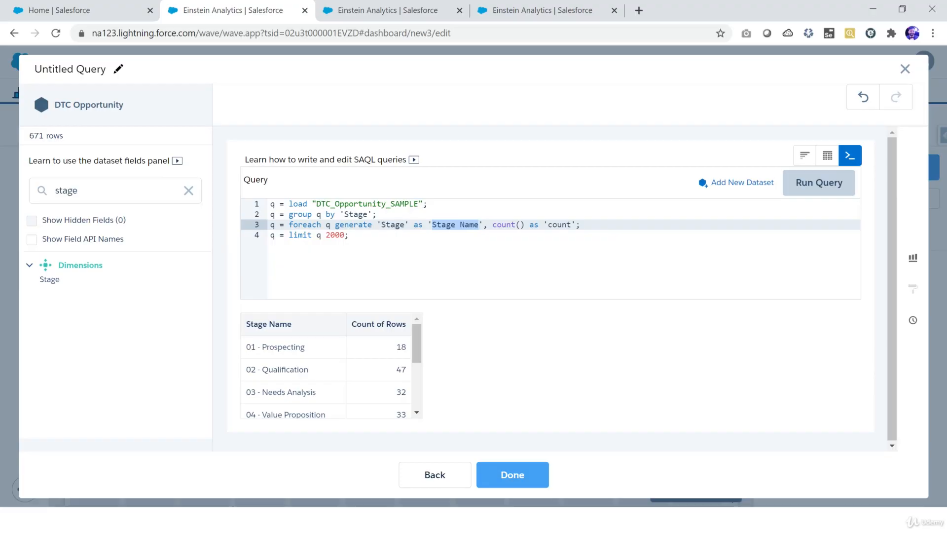
drag(376, 224, 401, 224)
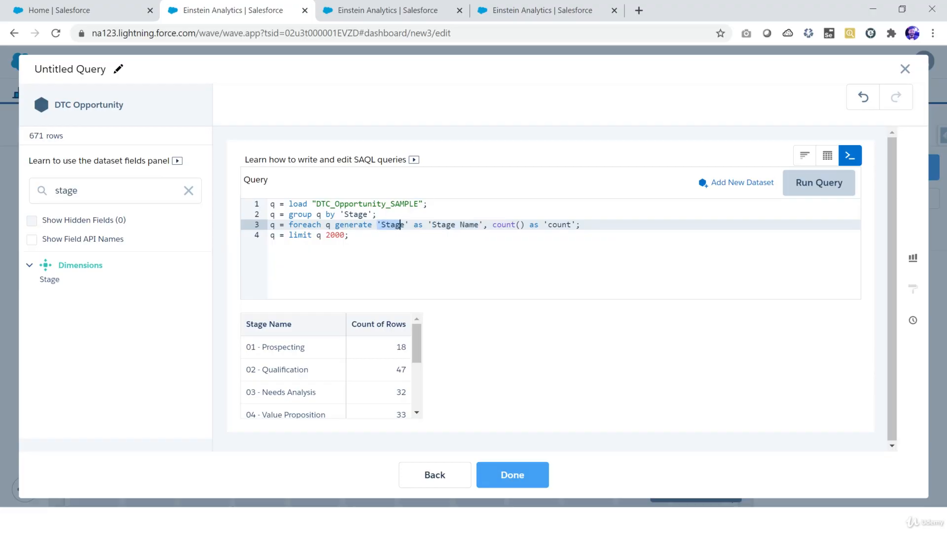
- Check the Stage field's API name and look through all stage rows with their Count of Rows
click(196, 280)
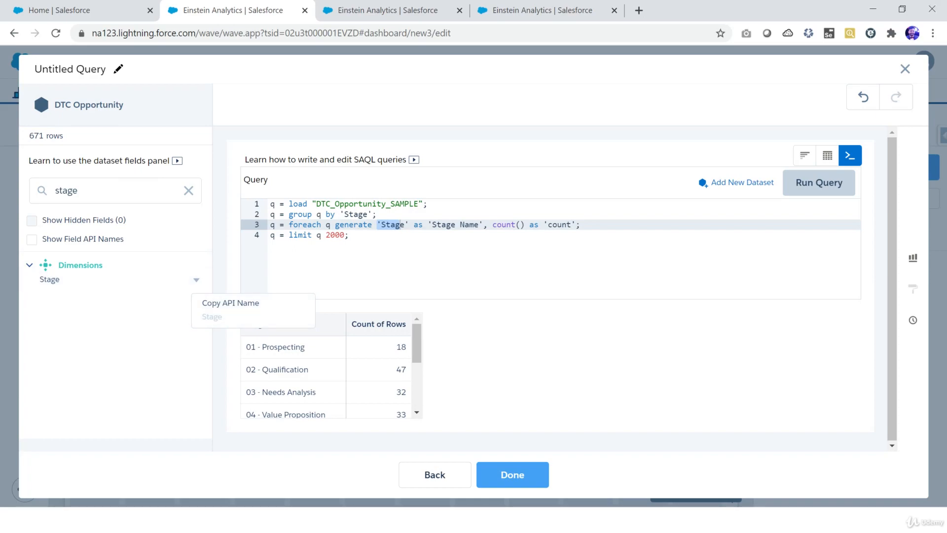
click(378, 324)
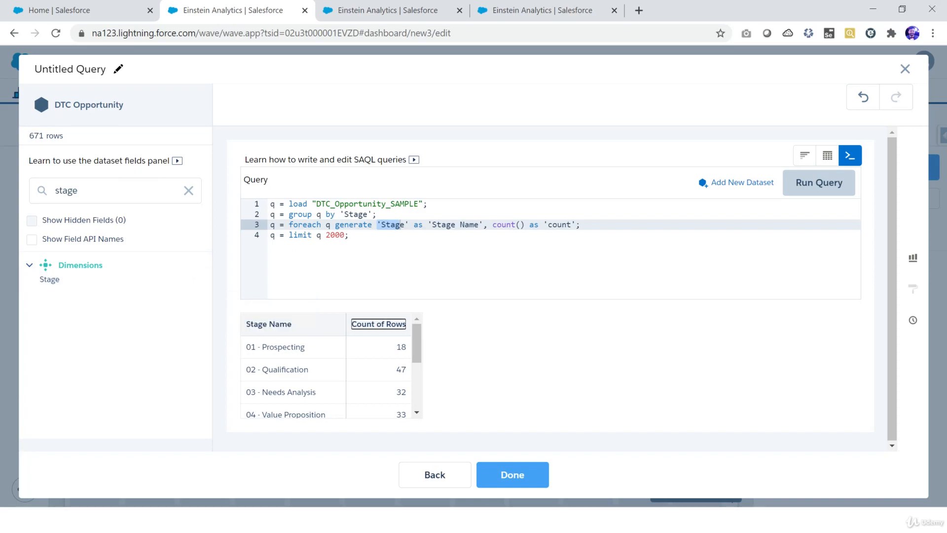
scroll(330, 374, down, 2)
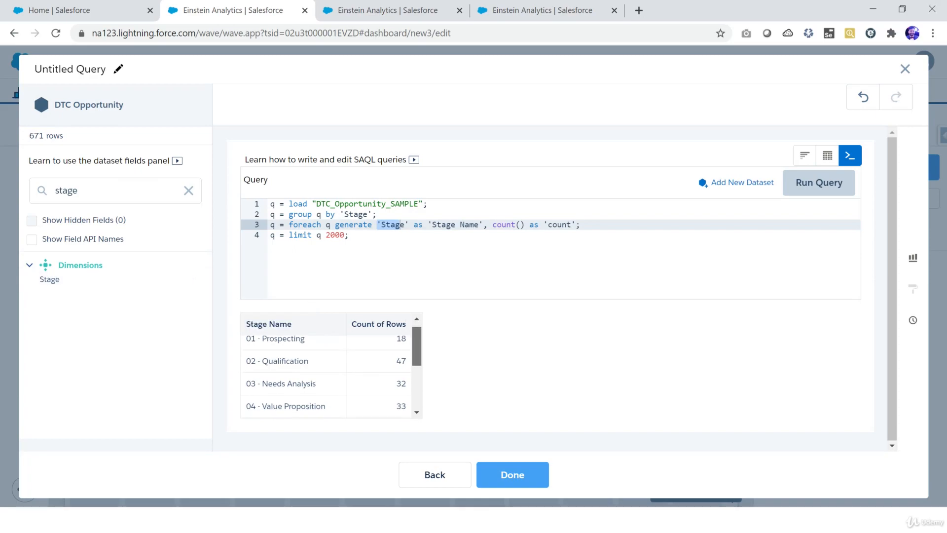
scroll(330, 374, down, 3)
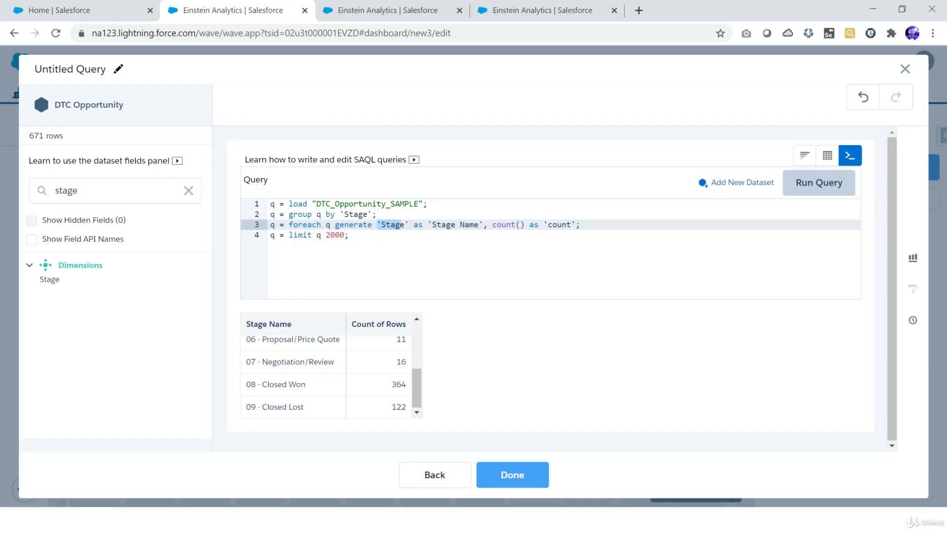
- Highlight the group statement, view the query result as a bar chart, and return to the SAQL query view
drag(377, 214, 289, 214)
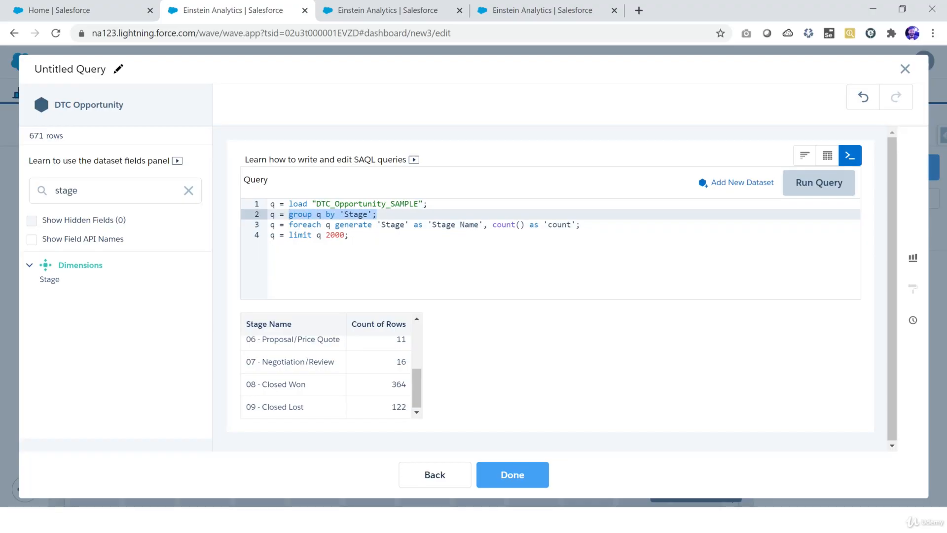
click(349, 235)
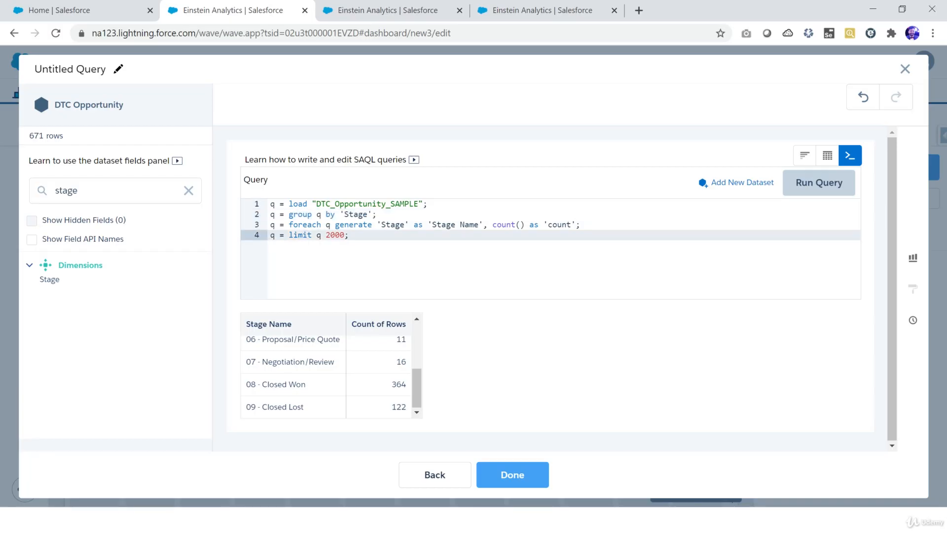
click(804, 155)
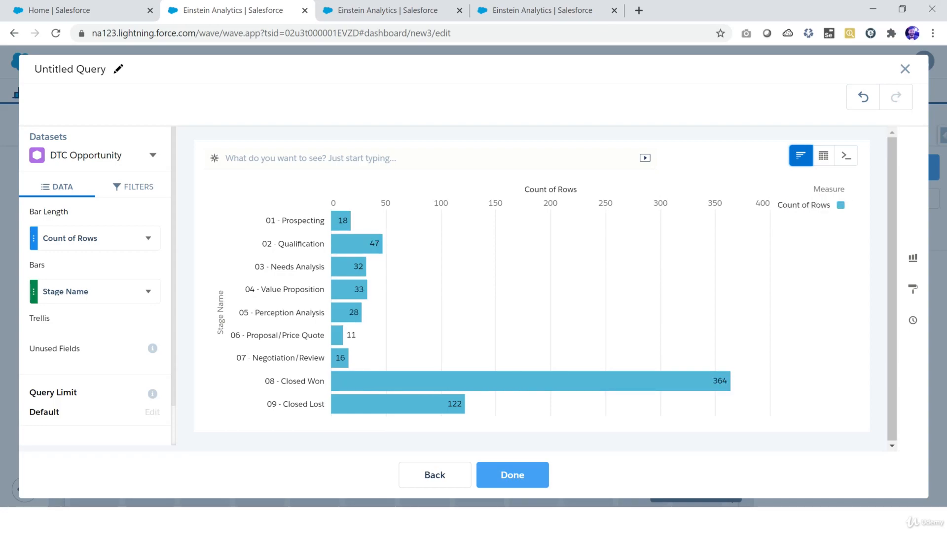
click(846, 155)
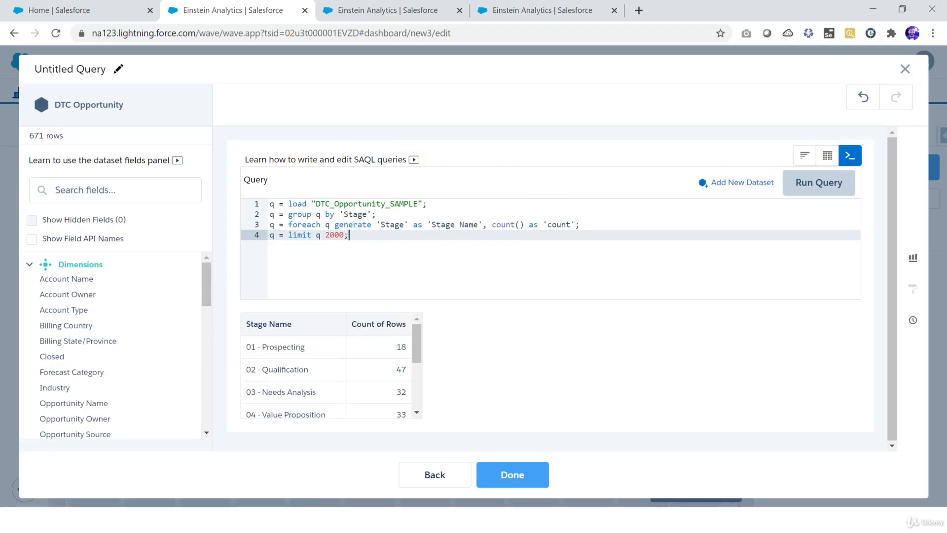
- Examine the load and group statements and the limit keyword with its q stream on line 4
drag(378, 215, 288, 204)
click(306, 235)
drag(310, 235, 289, 235)
click(294, 234)
drag(288, 235, 312, 234)
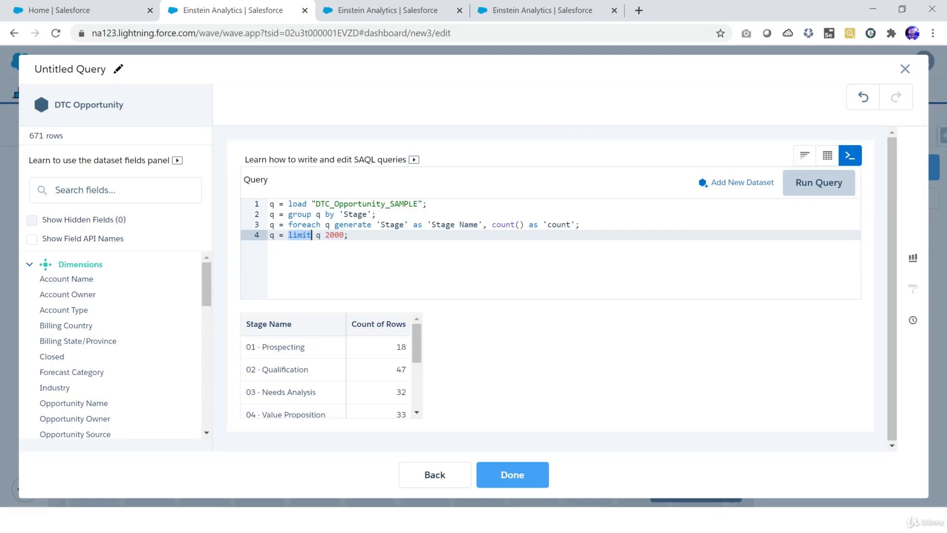
click(320, 235)
click(349, 235)
- Cut the line q = limit q 2000; from the query, run it, and look through the result rows
drag(349, 235, 270, 234)
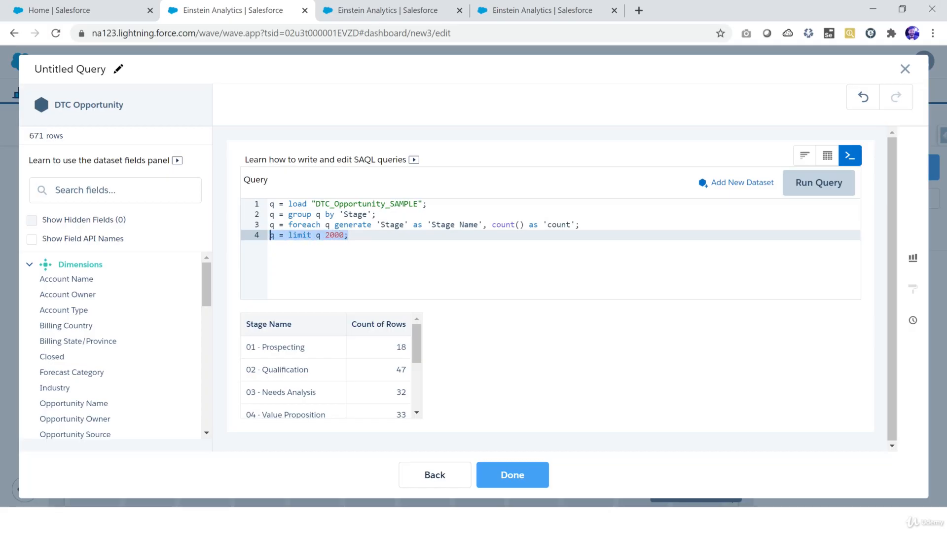
key(BackSpace)
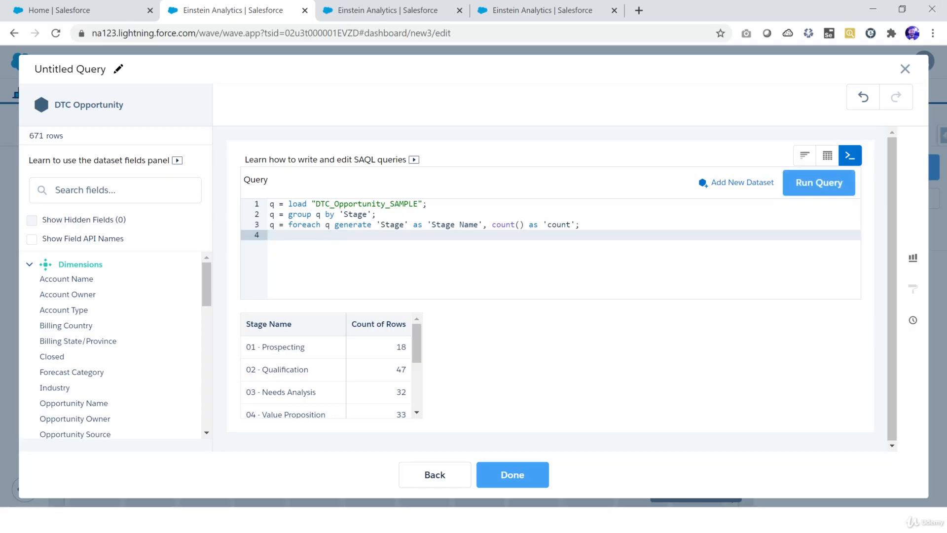
click(818, 183)
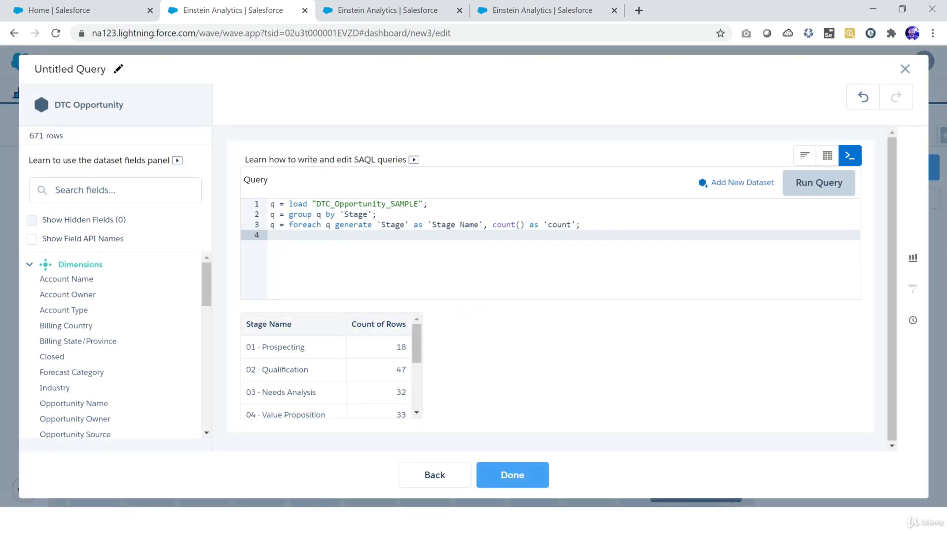
scroll(326, 379, down, 3)
scroll(326, 379, up, 3)
- Restore q = limit q 2000; as line 4 and run the query again
key(ctrl+v)
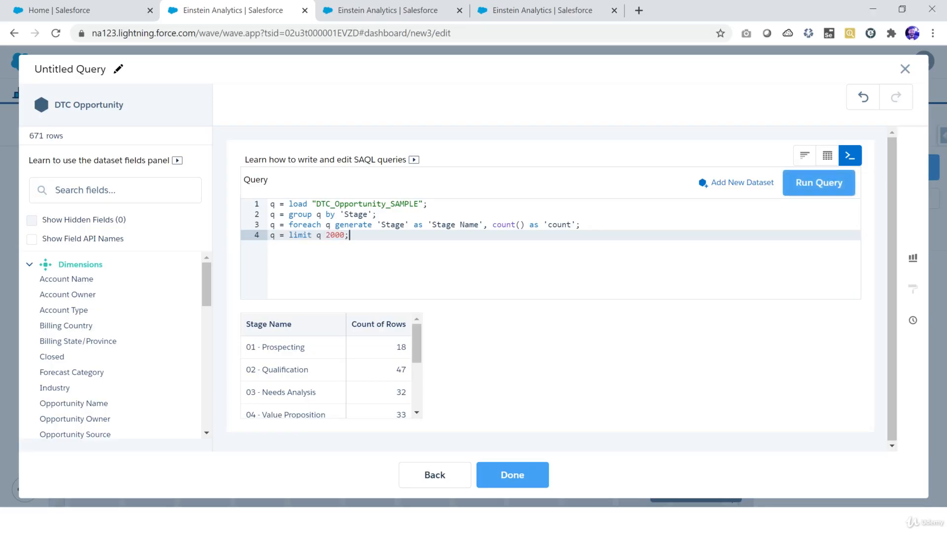
click(819, 183)
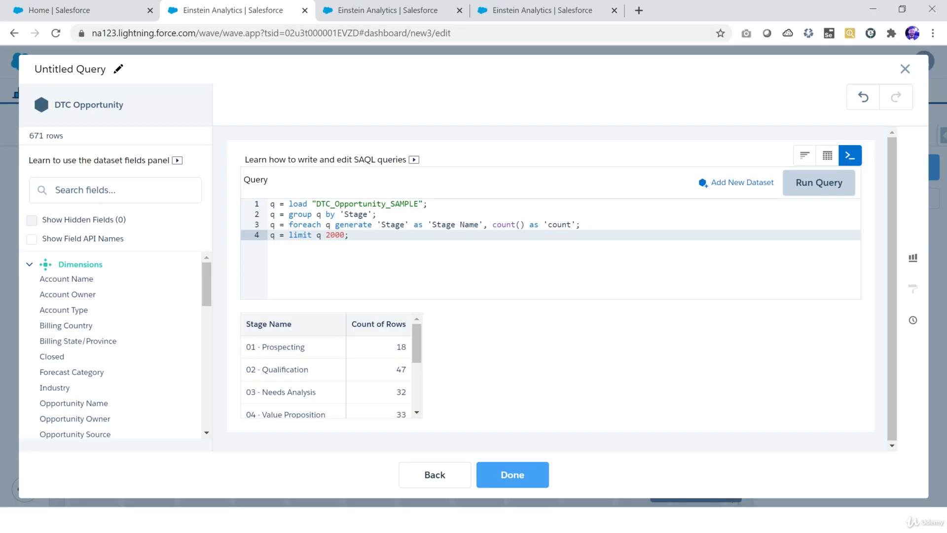
- View the stage counts as a bar chart, return to the SAQL query, and highlight 'Stage' in the group statement
click(805, 156)
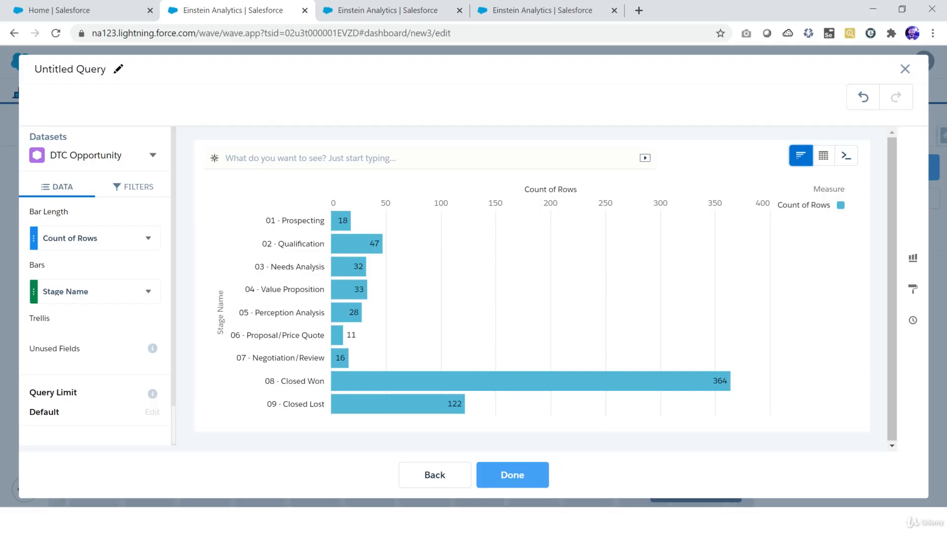
click(846, 156)
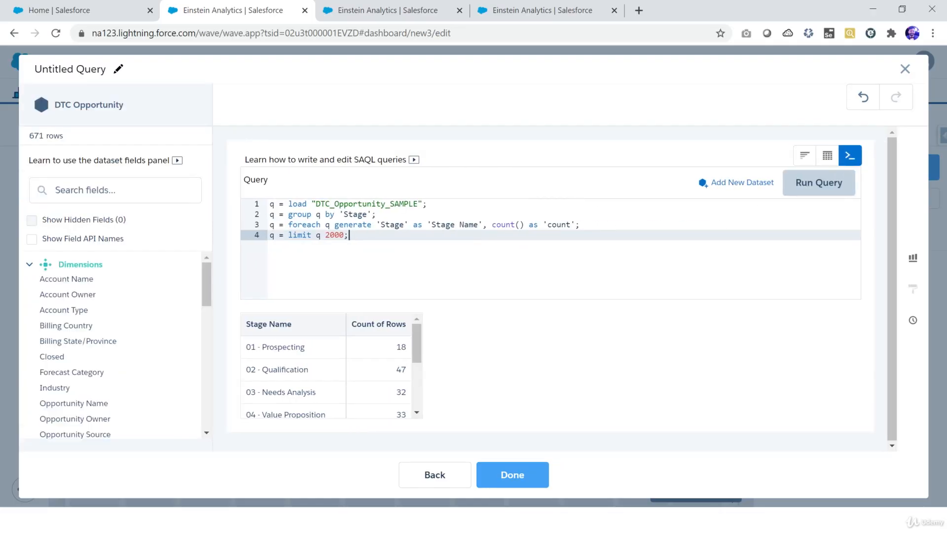
drag(335, 214, 372, 215)
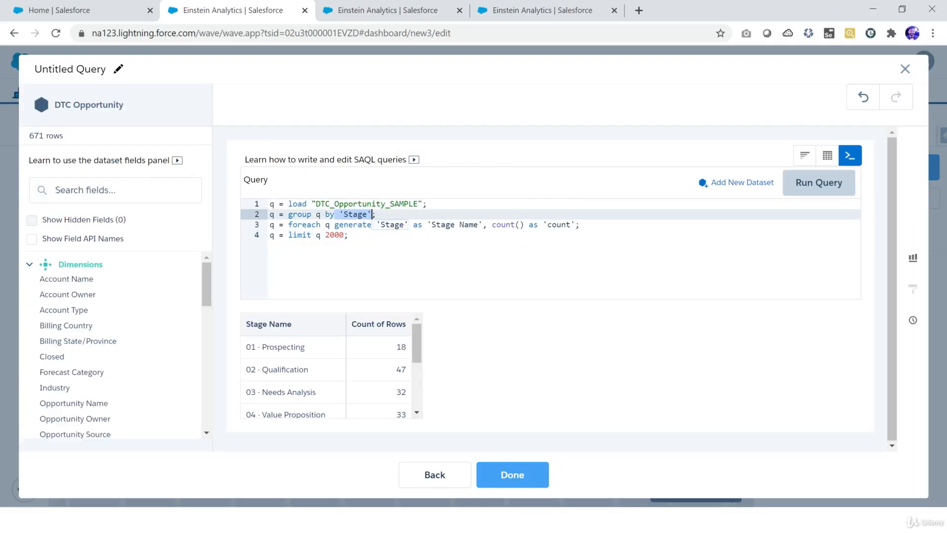